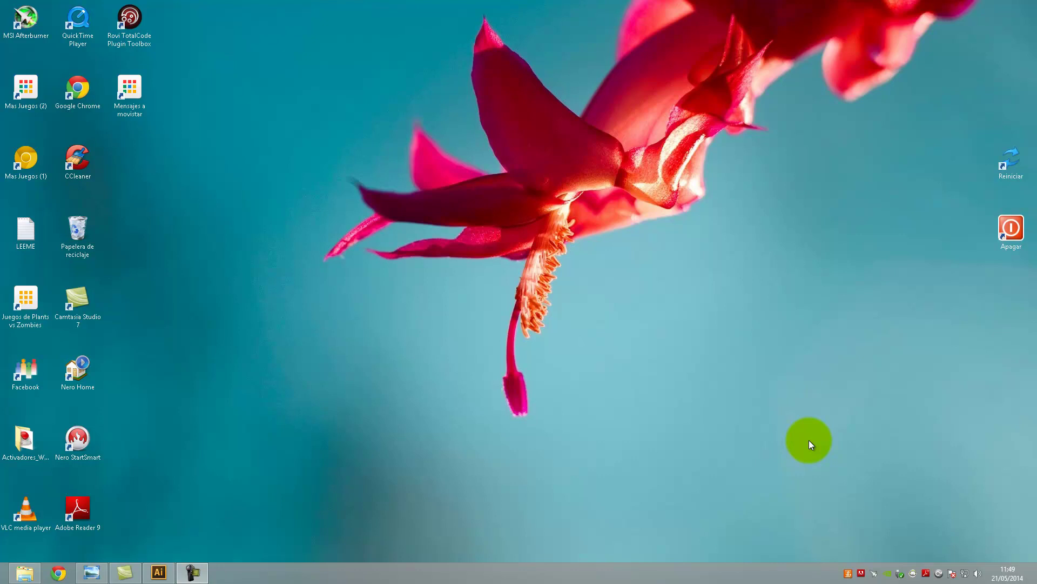
# Close the blank Sin título-3 document without saving it.
pyautogui.click(158, 572)
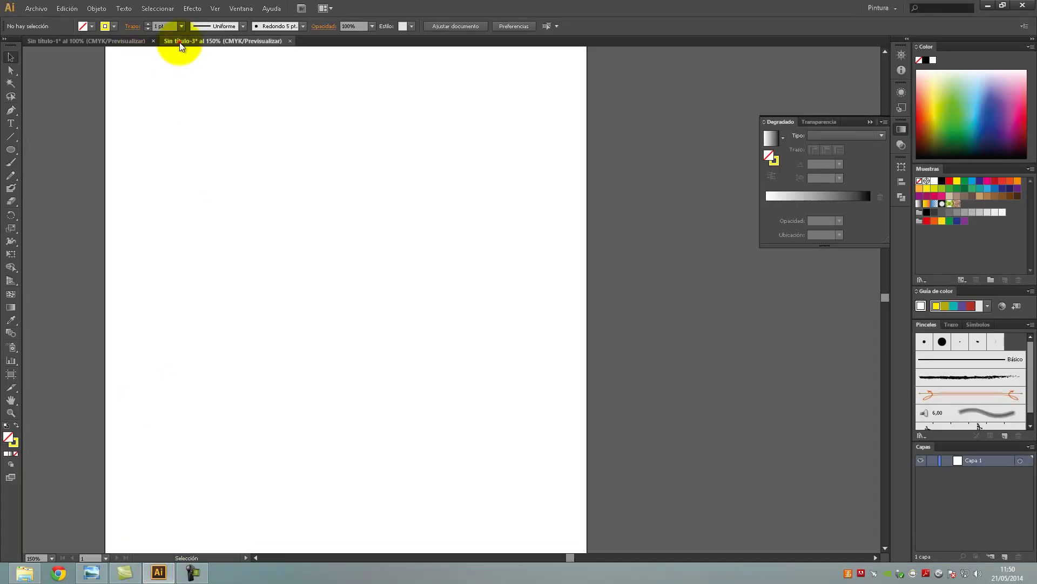
pyautogui.click(119, 42)
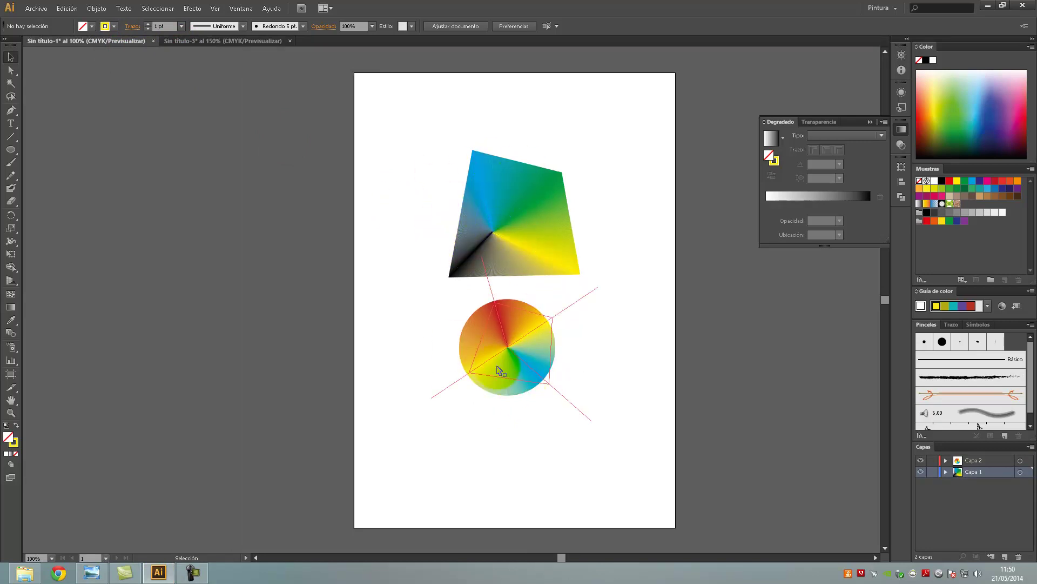
pyautogui.click(200, 43)
pyautogui.click(288, 41)
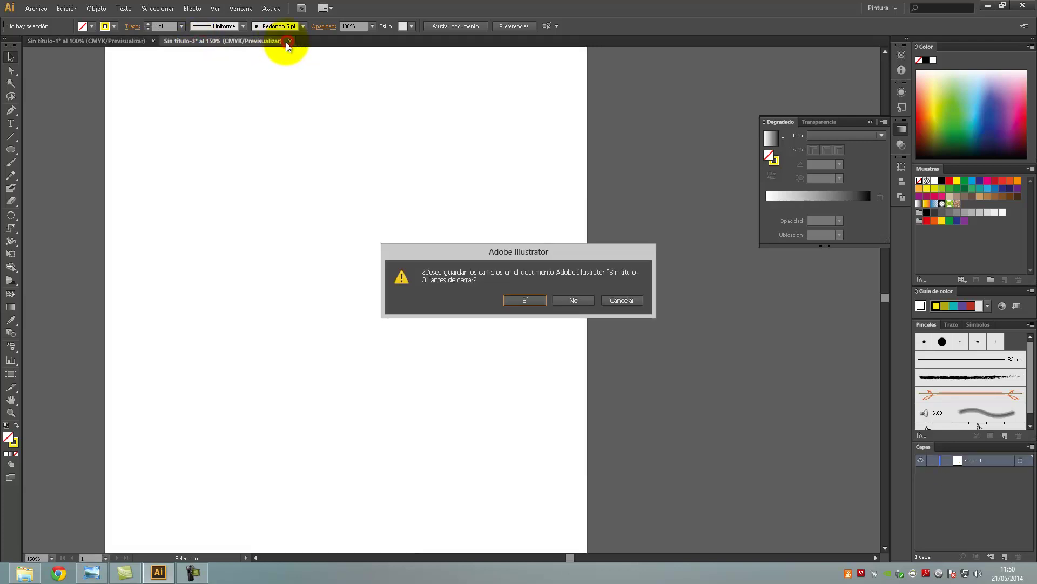
pyautogui.click(566, 298)
# Create a new blank A4 document.
pyautogui.click(39, 8)
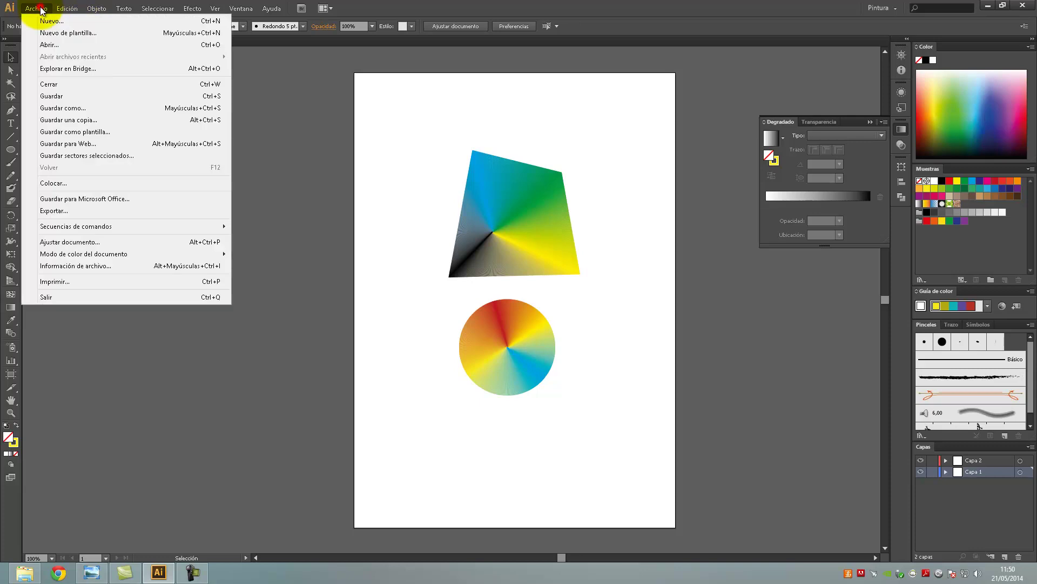
pyautogui.click(47, 21)
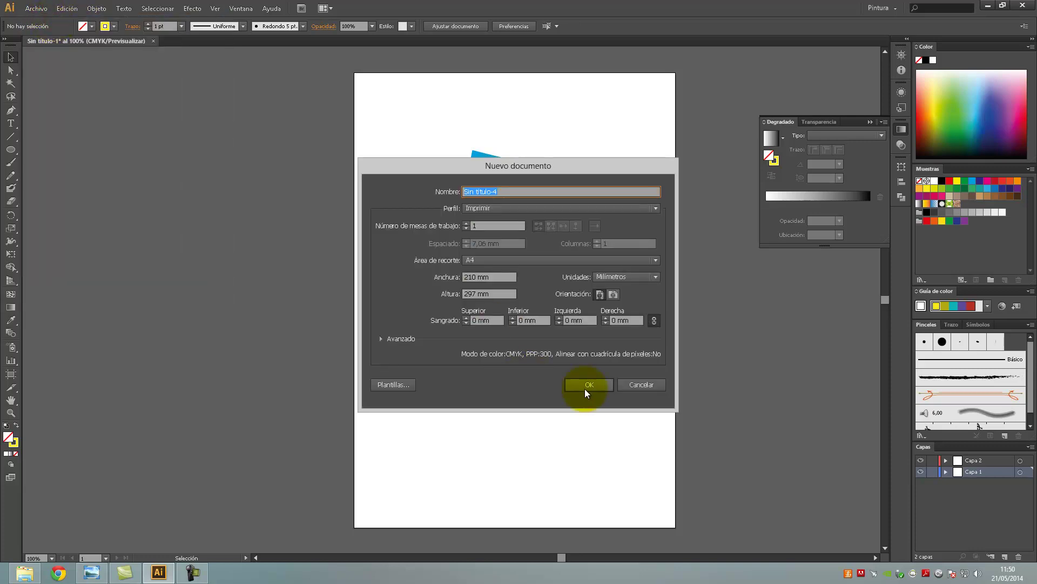
pyautogui.click(590, 384)
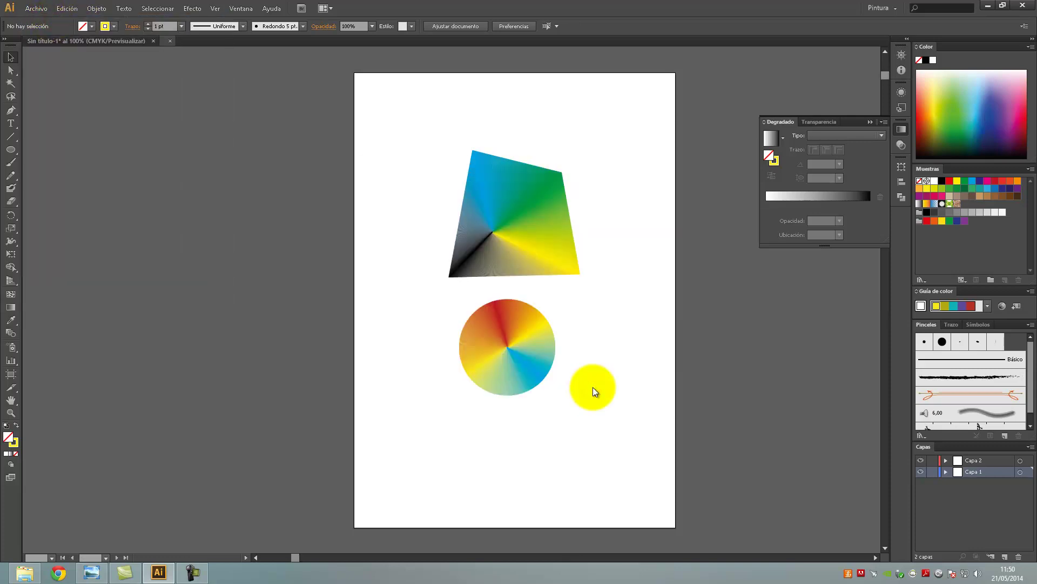
# Draw straight line segments radiating from a shared centre point to form an X.
pyautogui.click(11, 136)
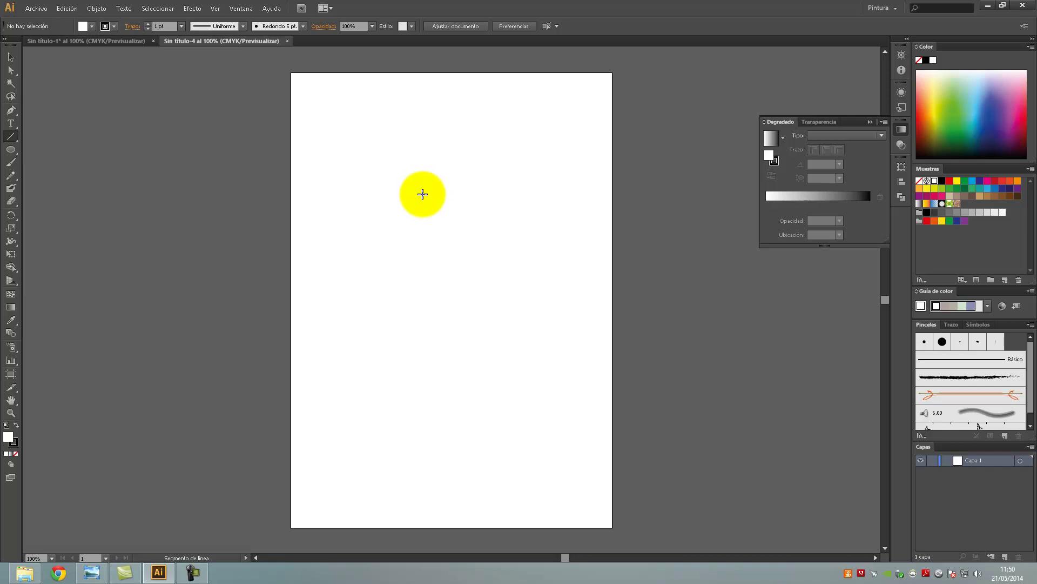
pyautogui.moveTo(367, 129)
pyautogui.mouseDown()
pyautogui.moveTo(421, 196)
pyautogui.moveTo(494, 136)
pyautogui.mouseUp()
pyautogui.moveTo(421, 195); pyautogui.dragTo(492, 258)
pyautogui.moveTo(421, 194); pyautogui.dragTo(367, 254)
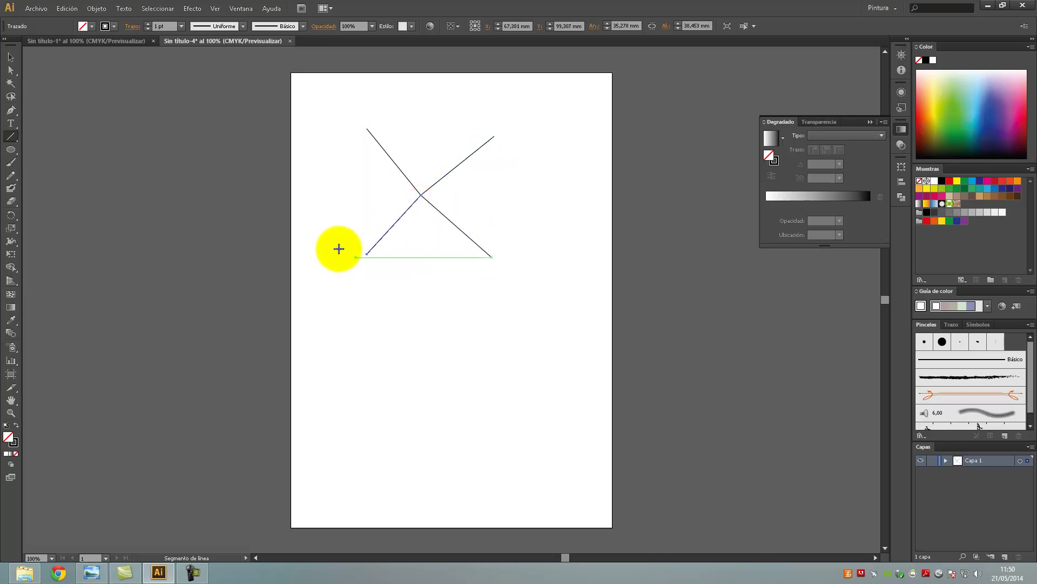
# Select the upper-left line of the X.
pyautogui.click(9, 58)
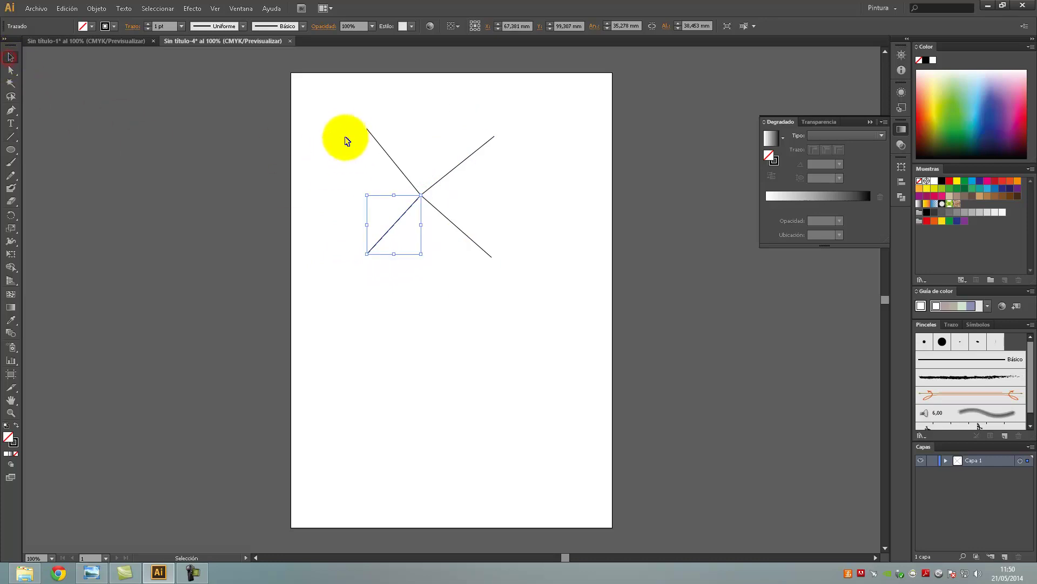
pyautogui.moveTo(346, 114); pyautogui.dragTo(400, 173)
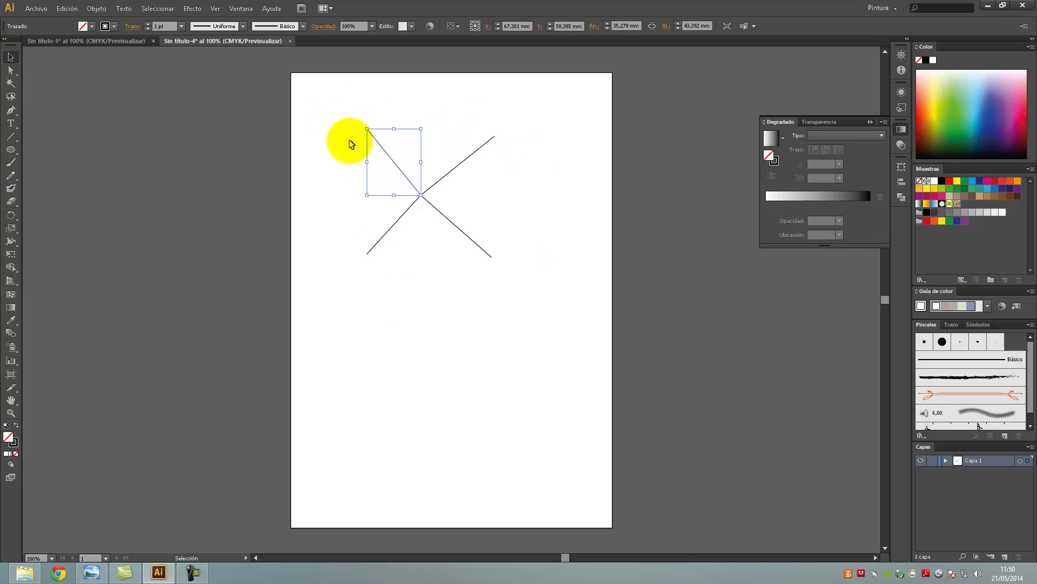
pyautogui.click(348, 140)
pyautogui.moveTo(336, 107)
pyautogui.mouseDown()
pyautogui.moveTo(405, 169)
pyautogui.moveTo(398, 175)
pyautogui.mouseUp()
pyautogui.click(340, 107)
pyautogui.moveTo(340, 98); pyautogui.dragTo(412, 166)
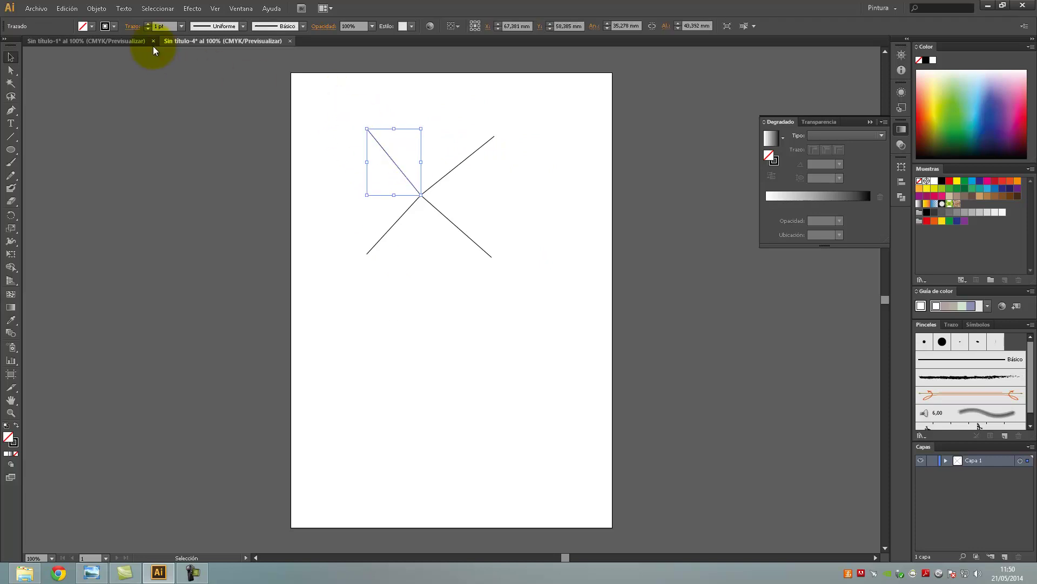
# Give the upper-left line a red stroke and the upper-right line a cyan stroke.
pyautogui.click(92, 26)
pyautogui.click(86, 46)
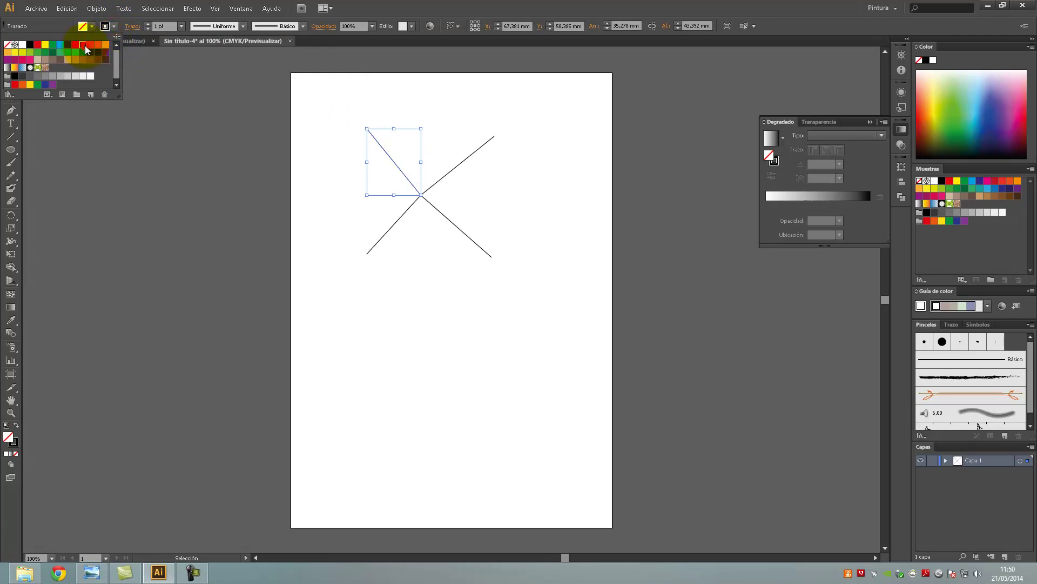
pyautogui.click(461, 120)
pyautogui.moveTo(460, 116); pyautogui.dragTo(500, 166)
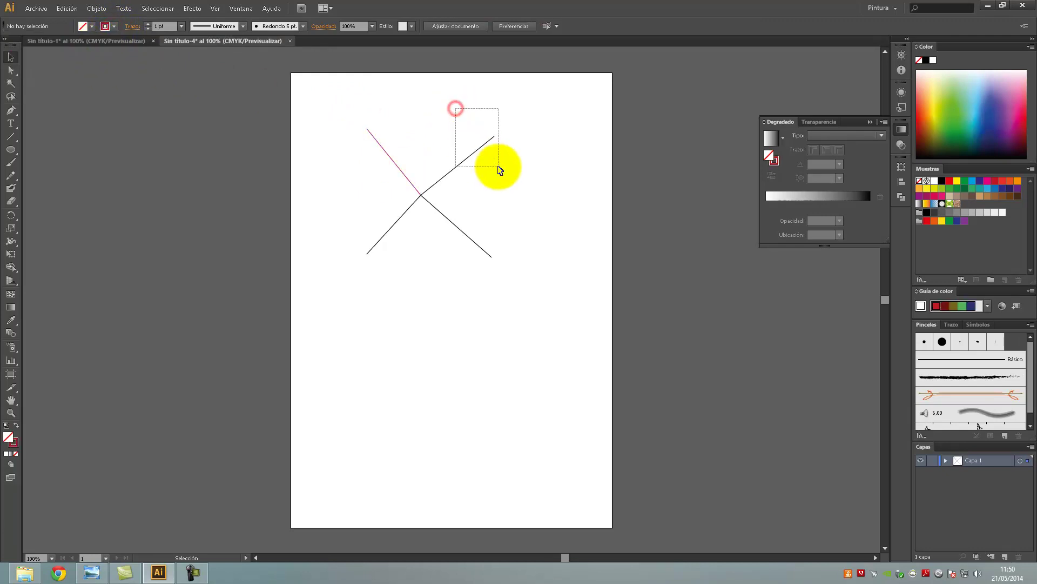
pyautogui.click(114, 26)
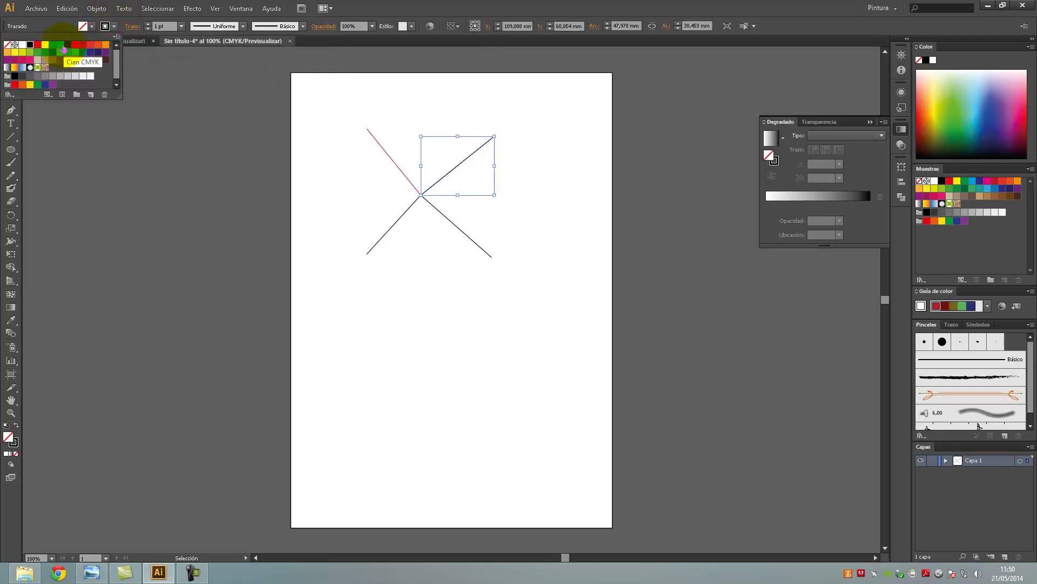
pyautogui.click(64, 49)
# Give the lower-right line a yellow stroke.
pyautogui.click(494, 243)
pyautogui.moveTo(545, 207); pyautogui.dragTo(475, 295)
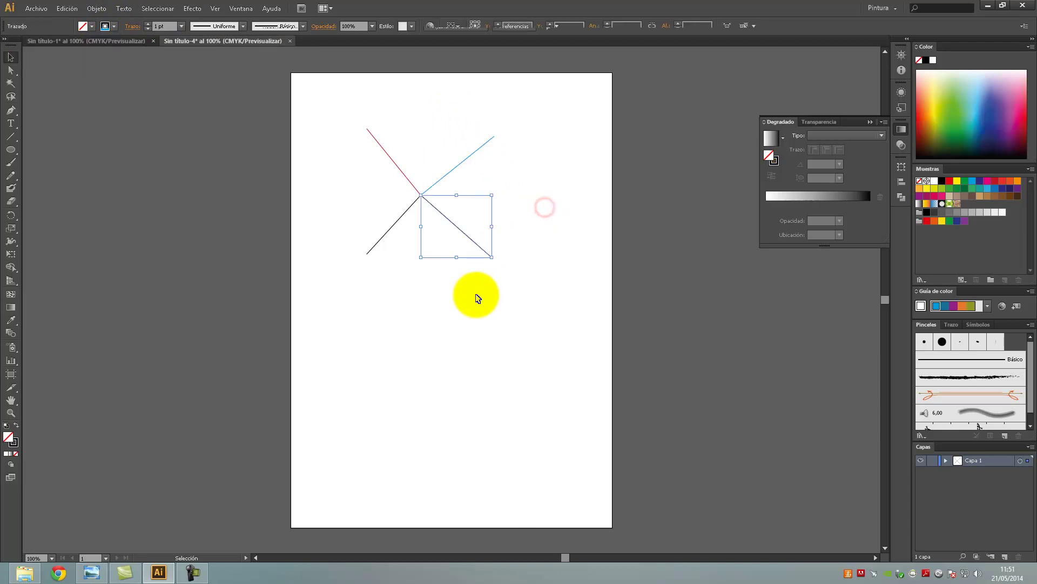
pyautogui.click(115, 25)
pyautogui.click(61, 54)
pyautogui.click(551, 214)
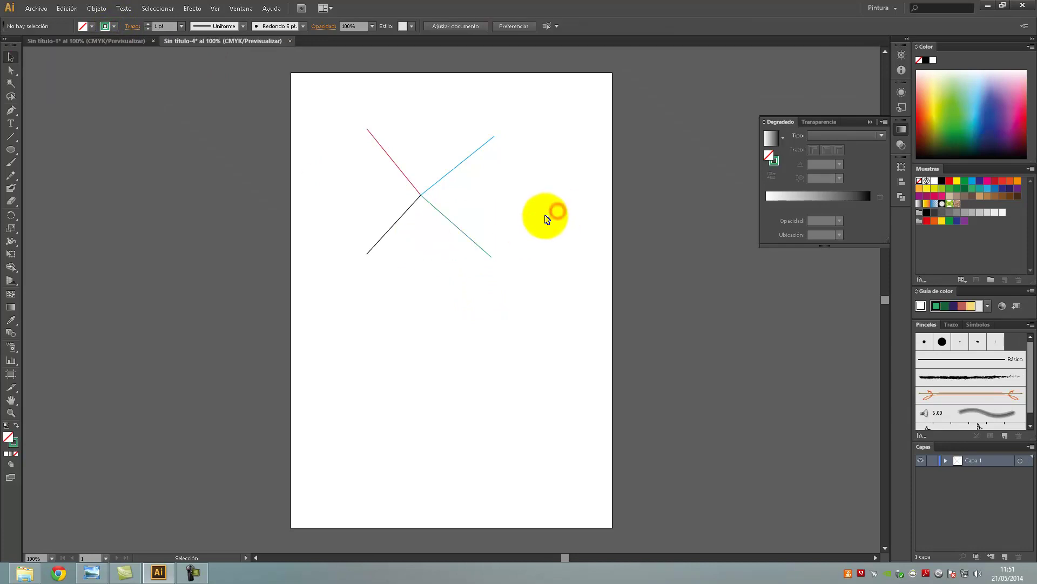
pyautogui.moveTo(509, 209); pyautogui.dragTo(459, 294)
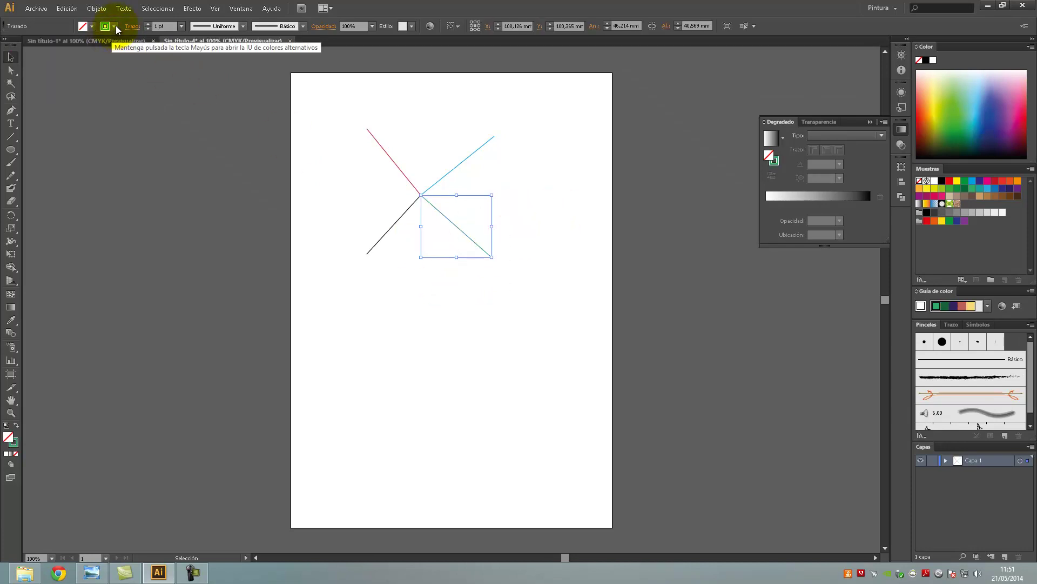
pyautogui.click(114, 26)
pyautogui.click(17, 54)
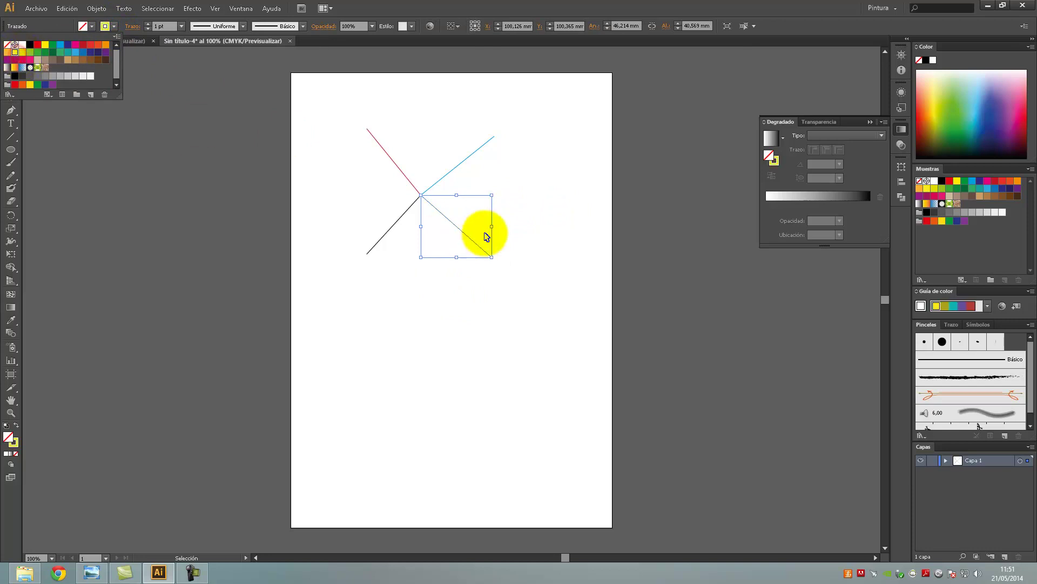
pyautogui.click(549, 211)
# Give the lower-left line a green stroke.
pyautogui.moveTo(354, 217); pyautogui.dragTo(401, 285)
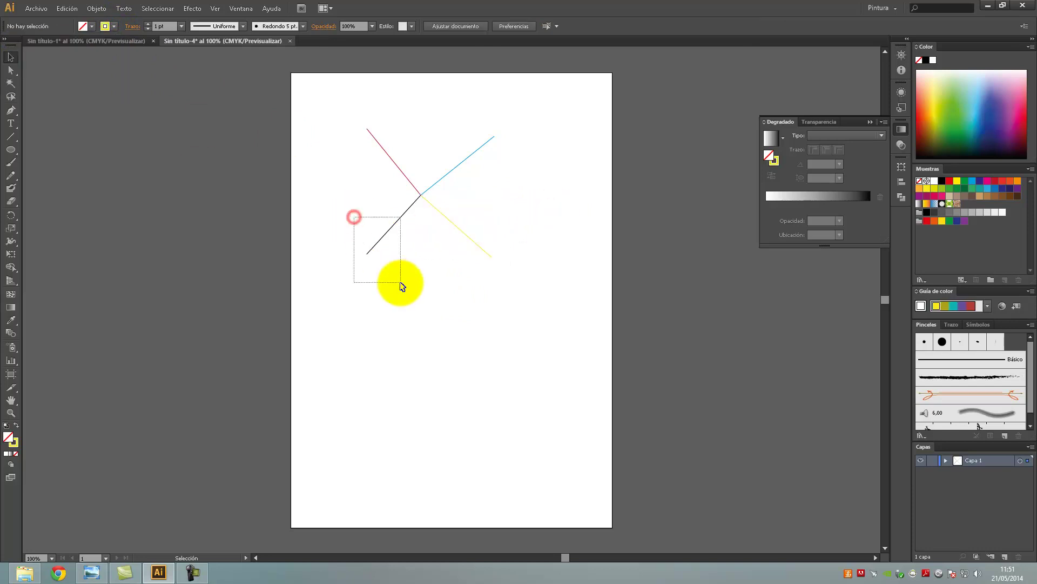
pyautogui.click(114, 26)
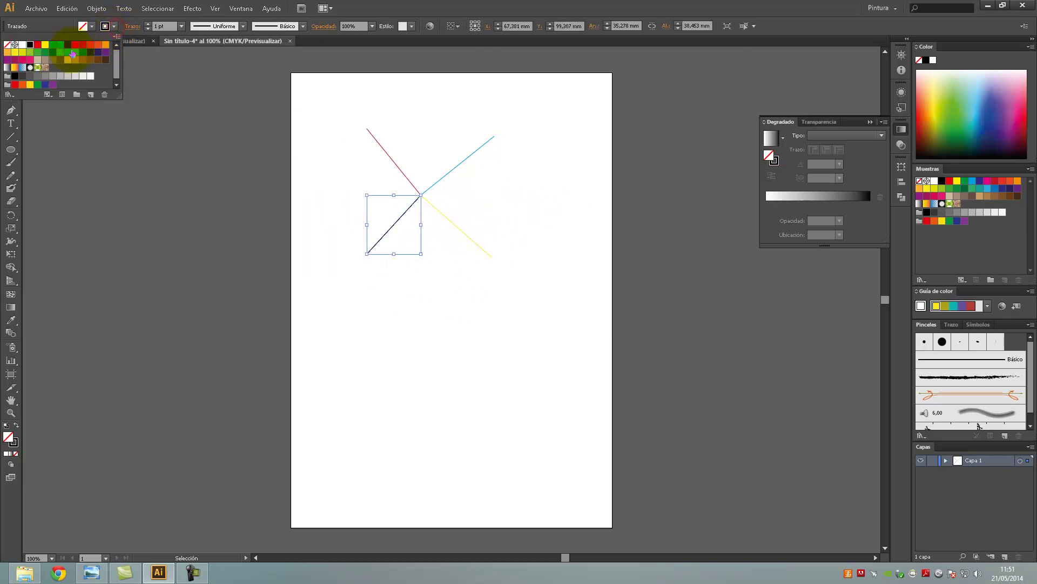
pyautogui.click(490, 209)
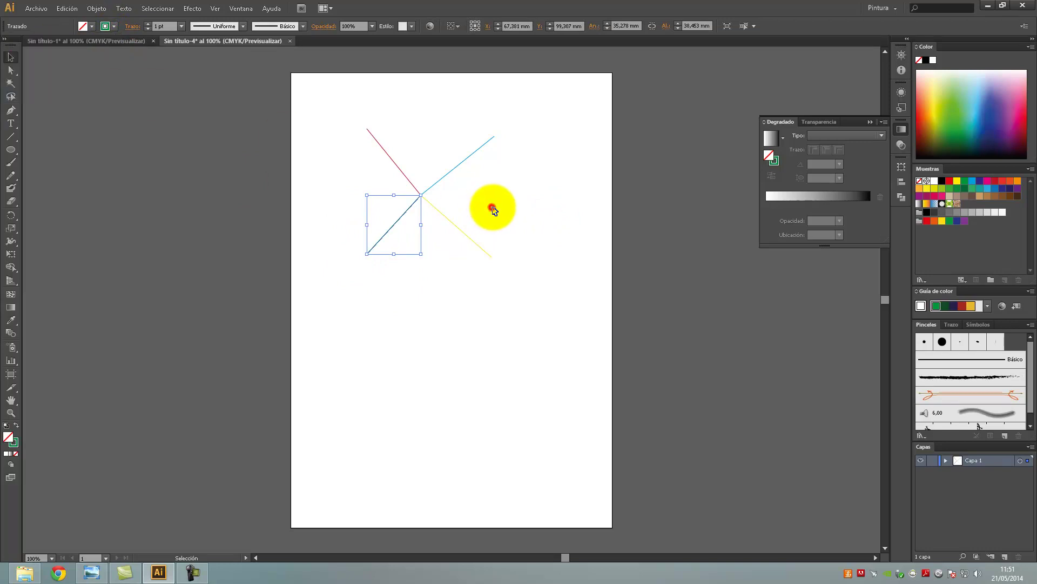
pyautogui.click(540, 208)
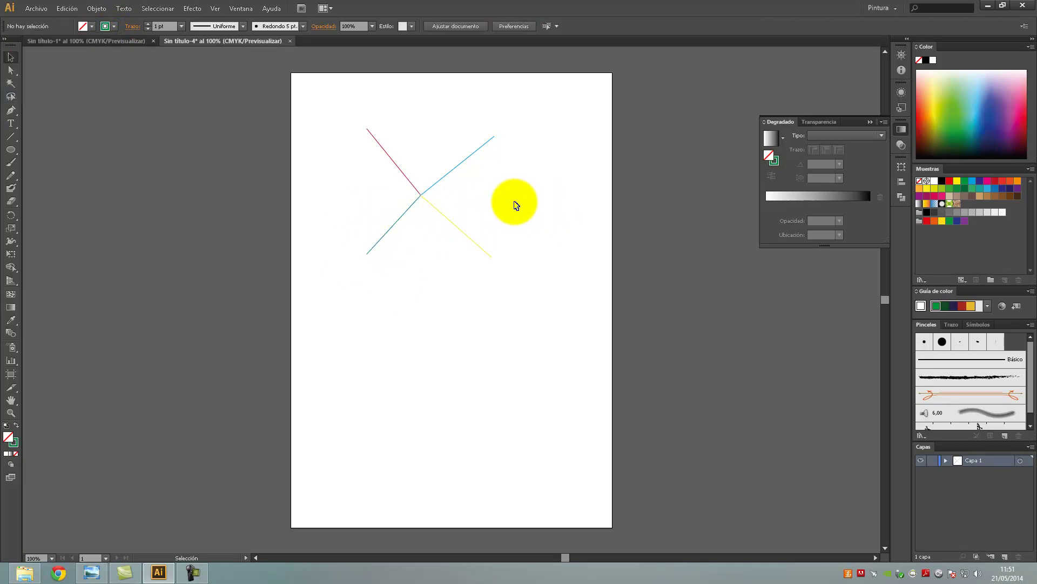
# Blend the red, blue, yellow and green lines, closing back on green, into a rainbow square.
pyautogui.click(11, 334)
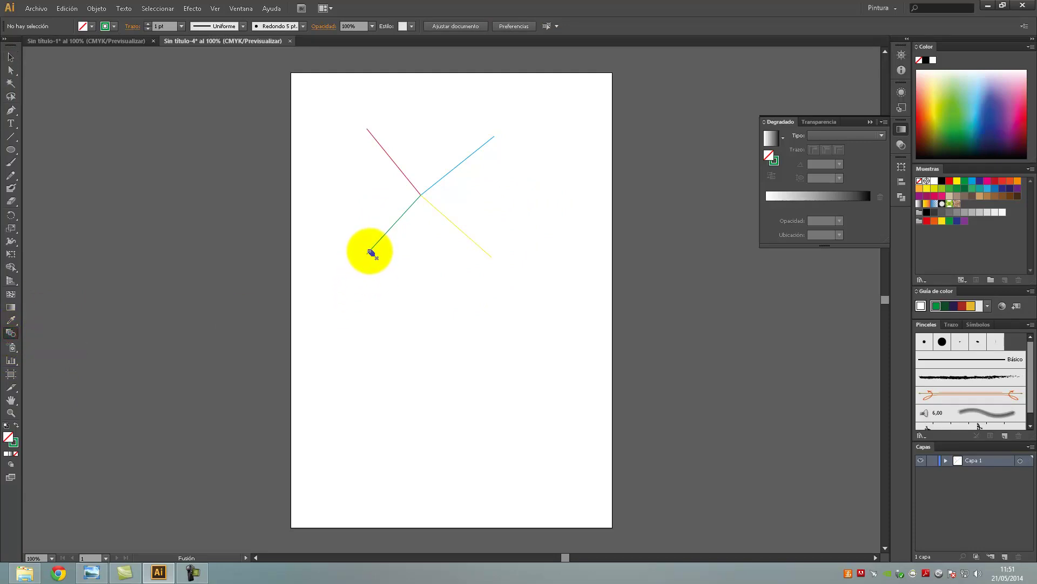
pyautogui.click(369, 132)
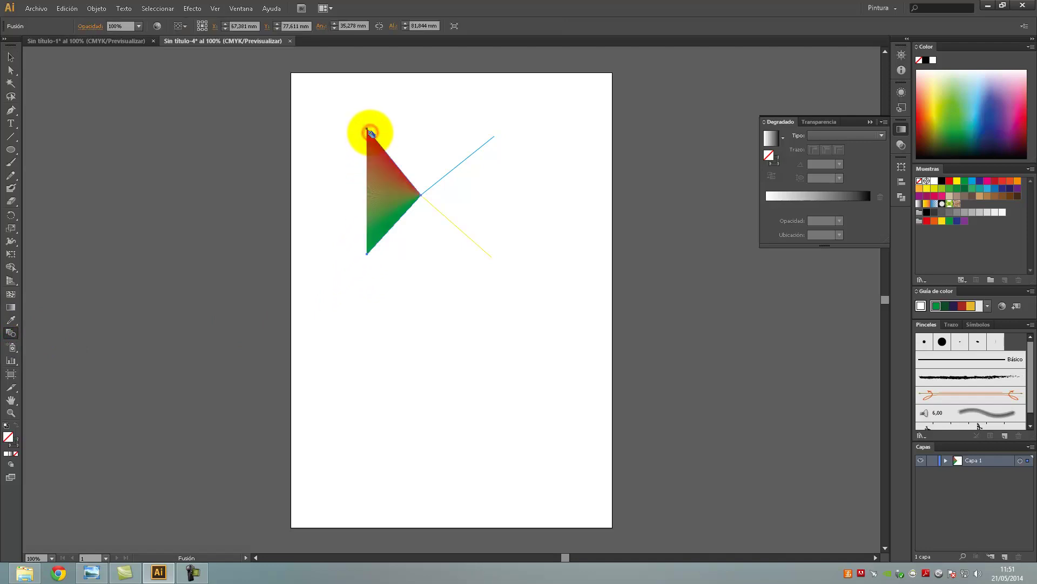
pyautogui.click(494, 139)
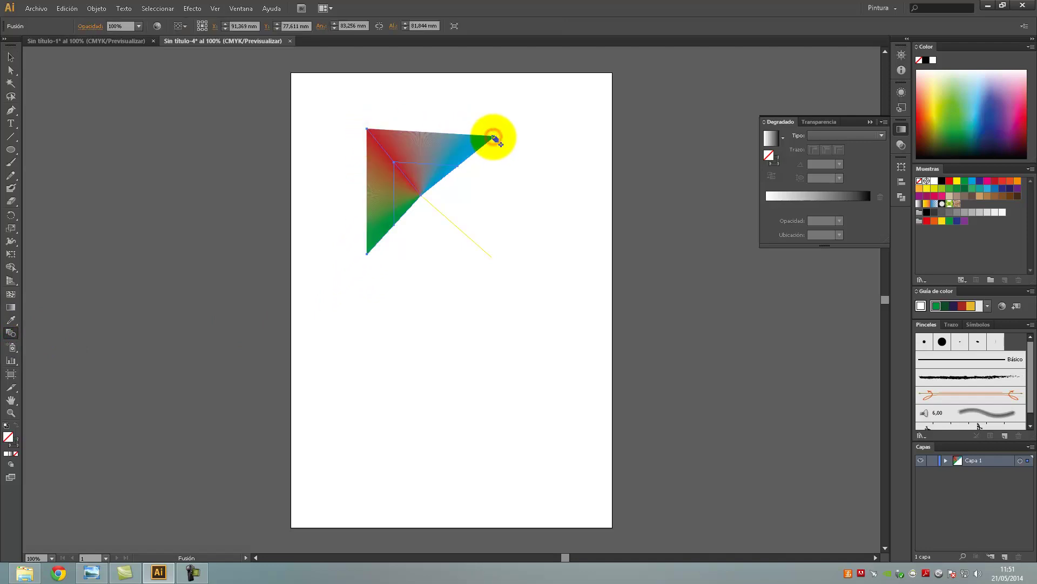
pyautogui.click(491, 258)
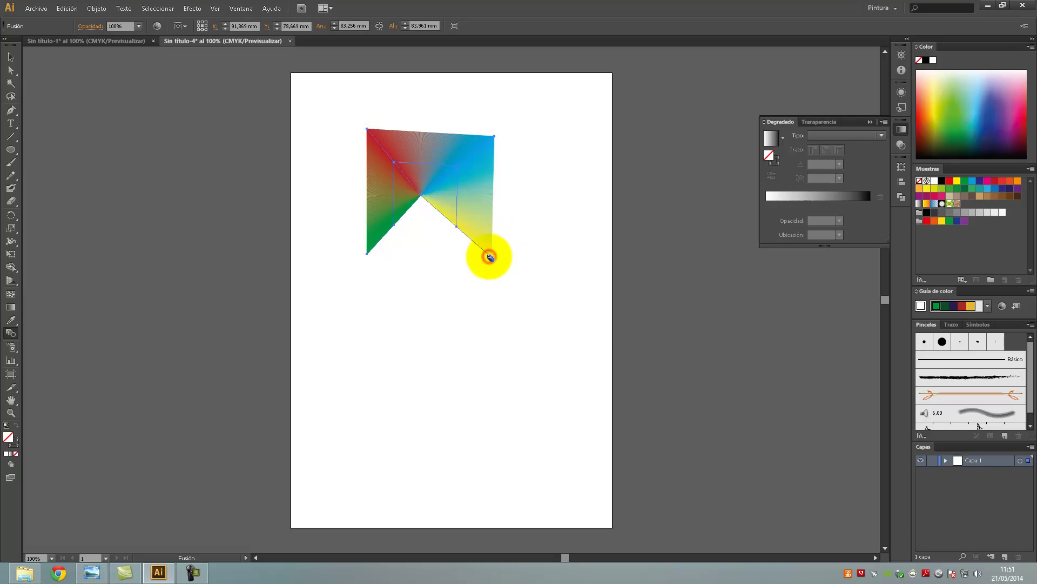
pyautogui.click(370, 253)
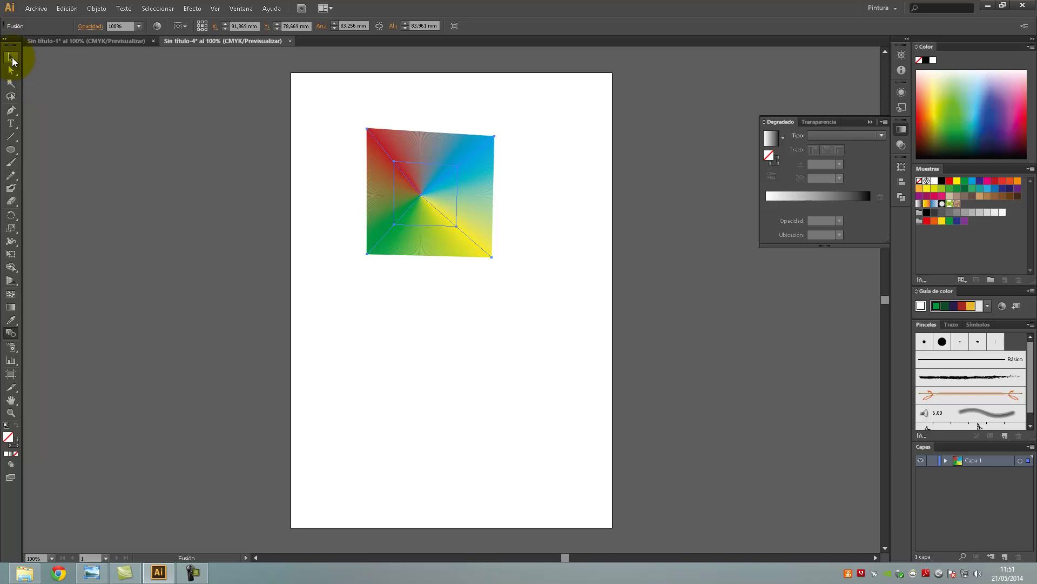
pyautogui.click(565, 157)
pyautogui.click(316, 100)
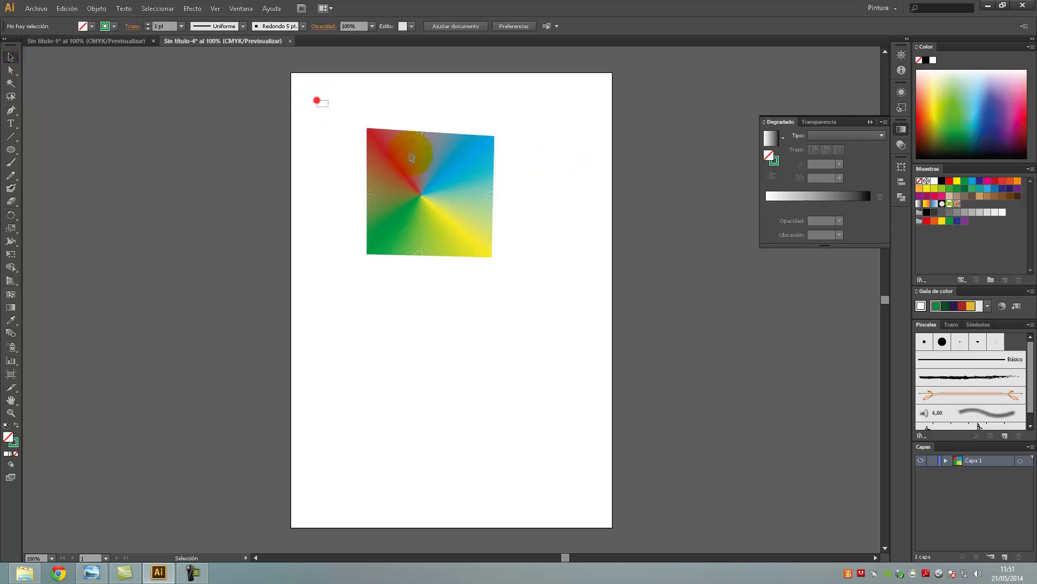
# Place a duplicate of the blend square below the original.
pyautogui.moveTo(317, 100); pyautogui.dragTo(565, 294)
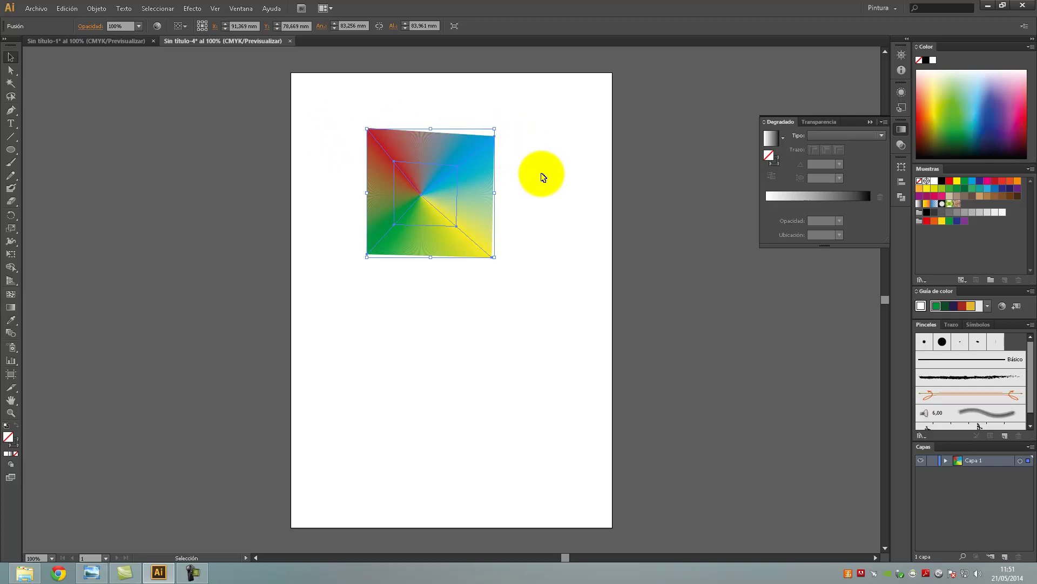
pyautogui.moveTo(297, 80); pyautogui.dragTo(626, 369)
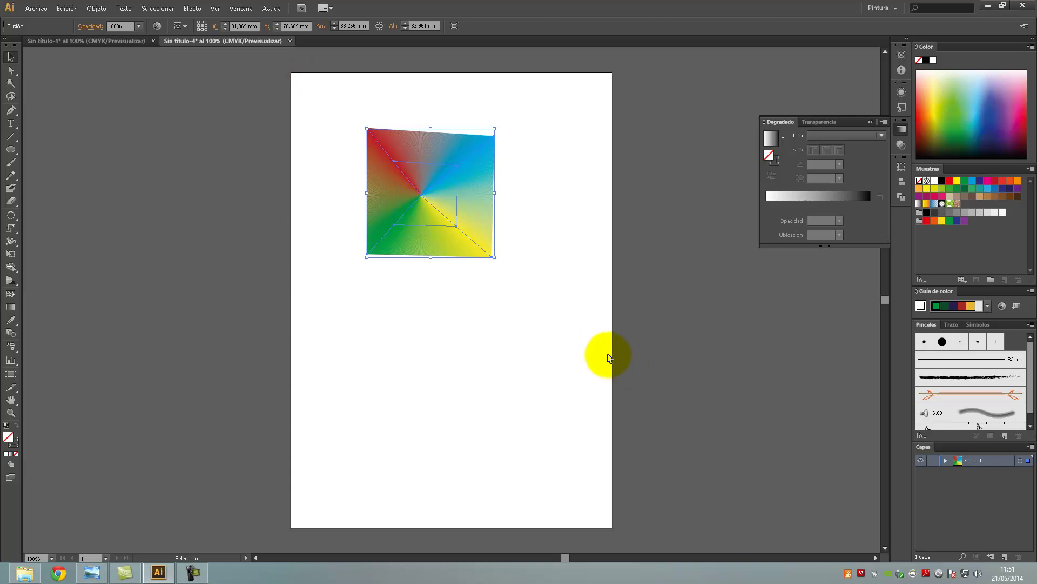
pyautogui.moveTo(479, 180)
pyautogui.mouseDown()
pyautogui.moveTo(486, 409)
pyautogui.moveTo(484, 381)
pyautogui.mouseUp()
pyautogui.click(549, 324)
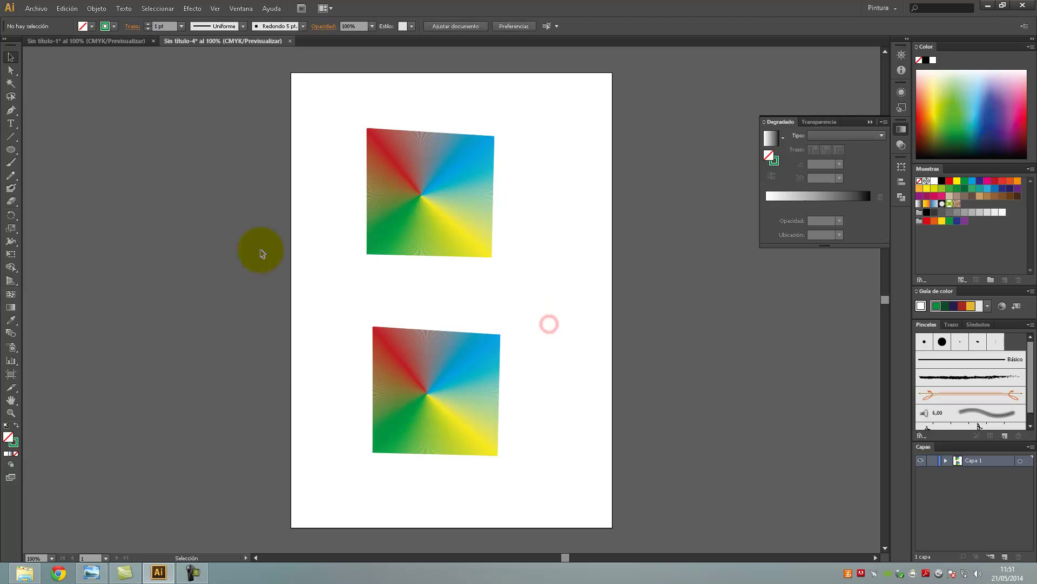
# Draw a circle over the lower rainbow square and nudge it to sit centred on the square.
pyautogui.click(11, 151)
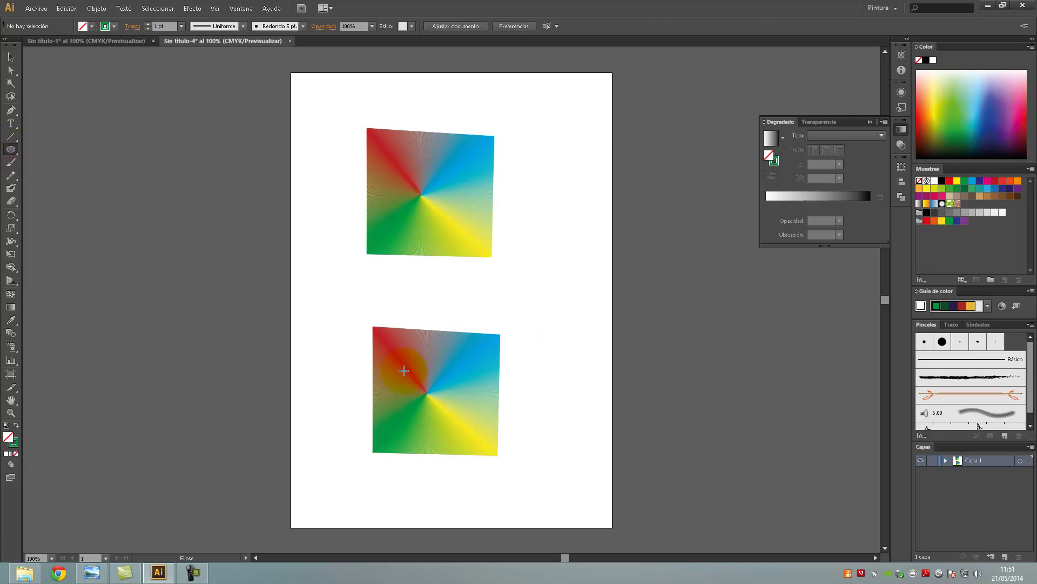
pyautogui.moveTo(386, 351); pyautogui.dragTo(481, 447)
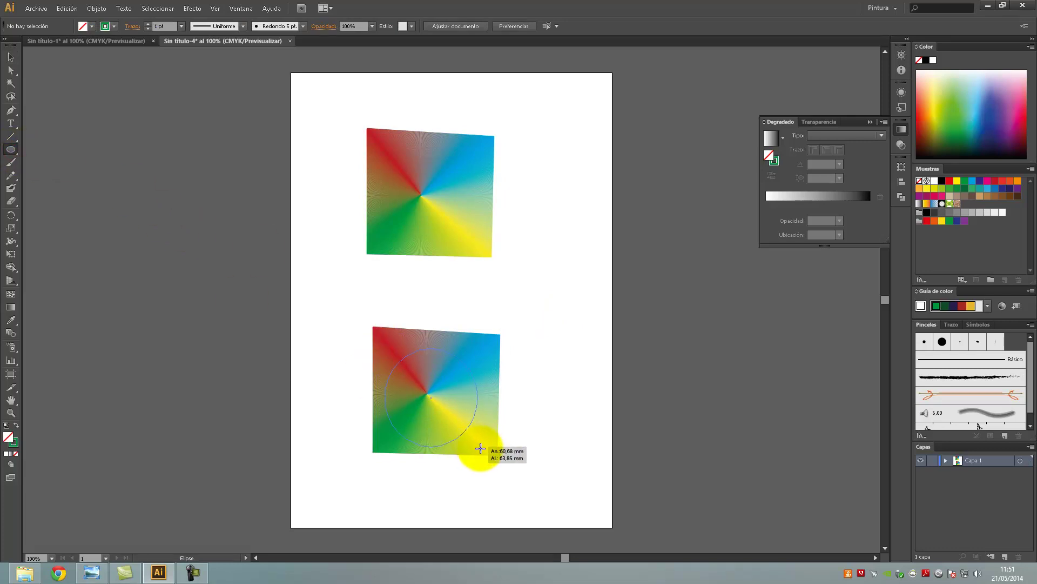
pyautogui.moveTo(480, 448)
pyautogui.mouseDown()
pyautogui.moveTo(412, 374)
pyautogui.moveTo(488, 451)
pyautogui.mouseUp()
pyautogui.click(11, 57)
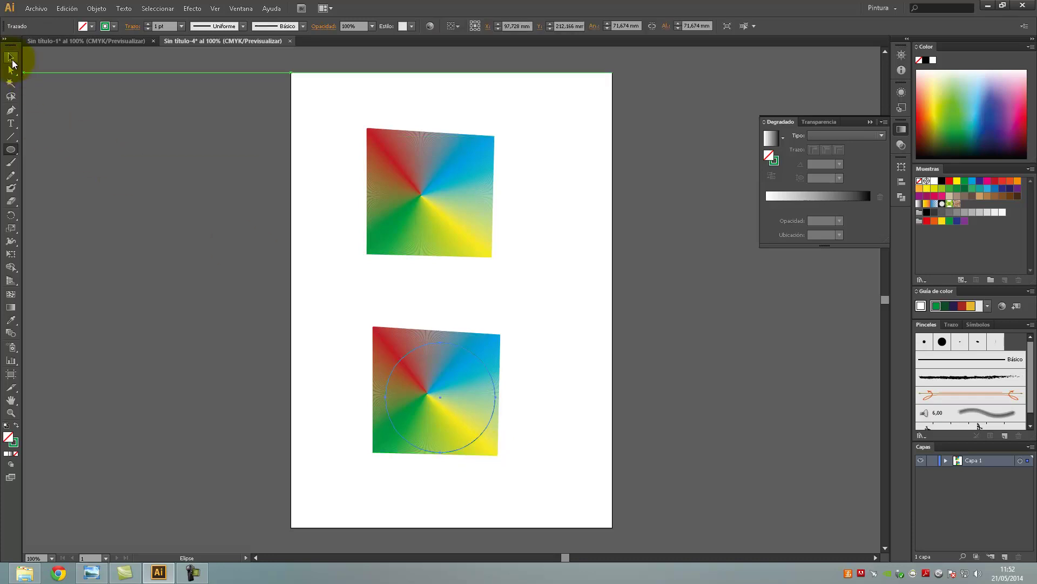
pyautogui.moveTo(493, 381); pyautogui.dragTo(487, 376)
pyautogui.click(559, 400)
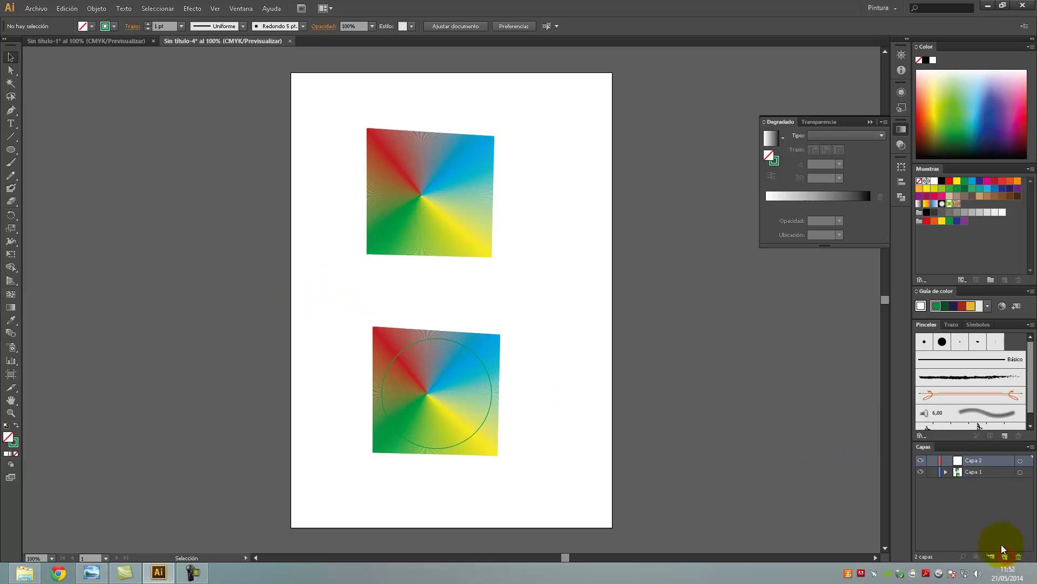
# Move the lower square and circle onto Capa 2, then apply a clipping mask to make a round wheel.
pyautogui.click(543, 379)
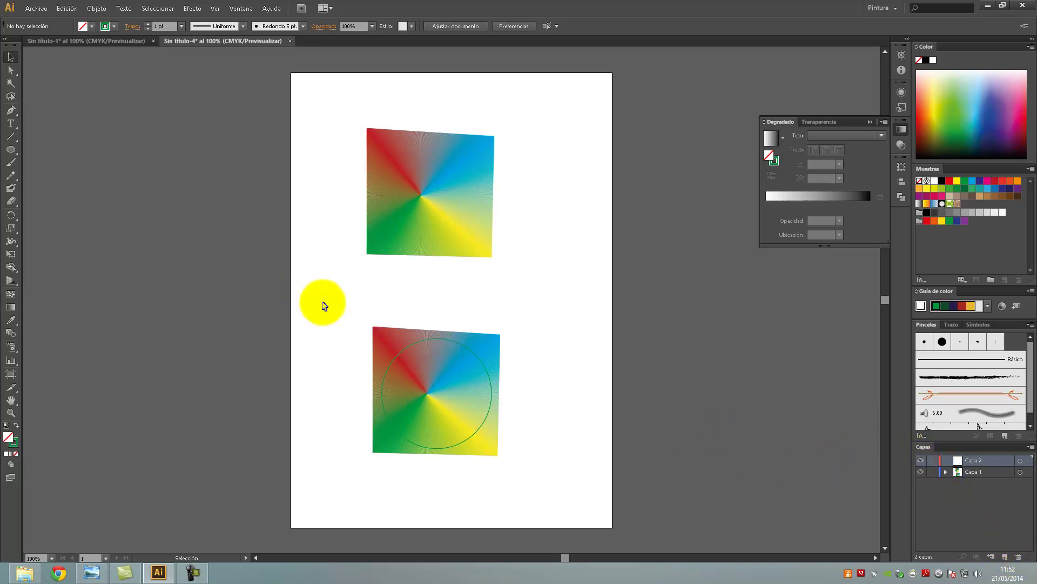
pyautogui.moveTo(304, 288)
pyautogui.mouseDown()
pyautogui.moveTo(542, 476)
pyautogui.moveTo(627, 528)
pyautogui.mouseUp()
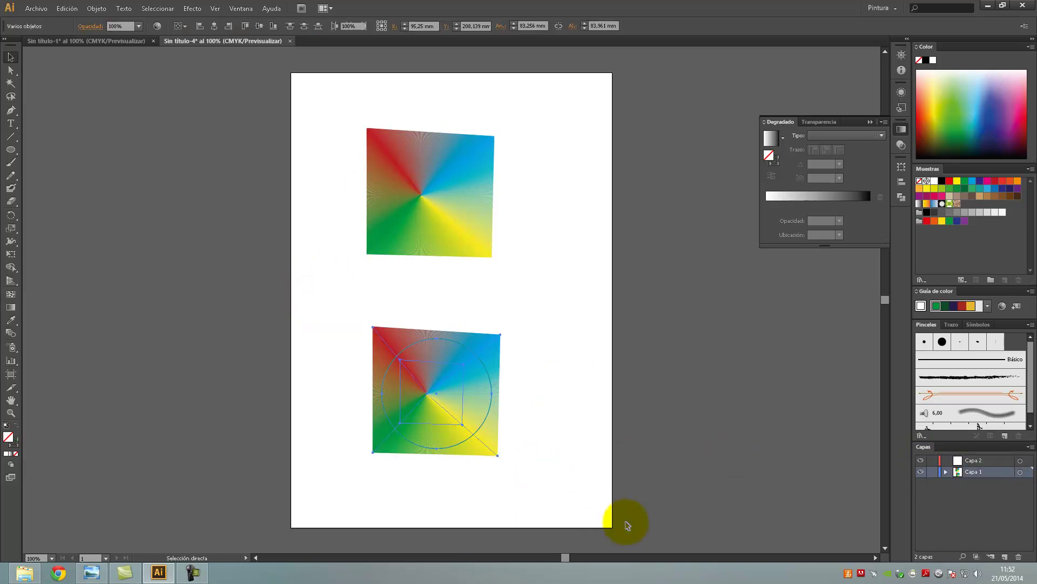
pyautogui.press('Delete')
pyautogui.click(972, 461)
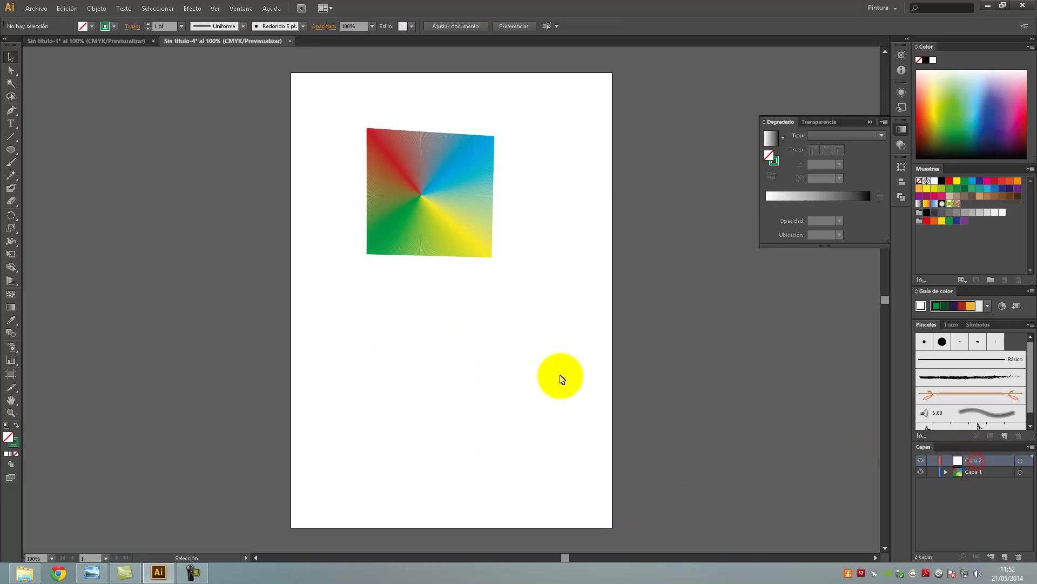
pyautogui.click(461, 347)
pyautogui.hotkey('ctrl', 'v')
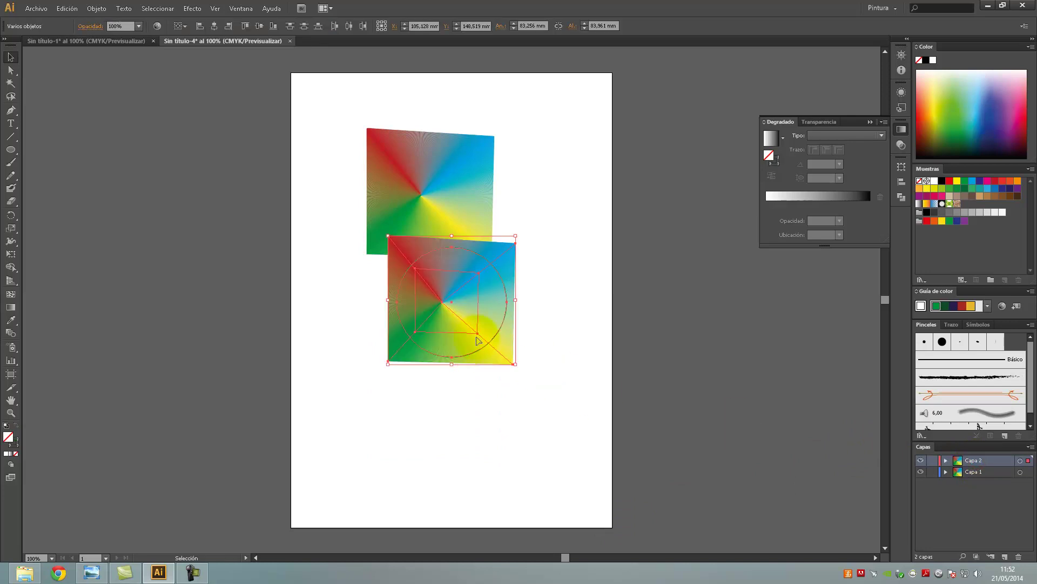
pyautogui.moveTo(509, 273)
pyautogui.mouseDown()
pyautogui.moveTo(502, 394)
pyautogui.moveTo(536, 384)
pyautogui.mouseUp()
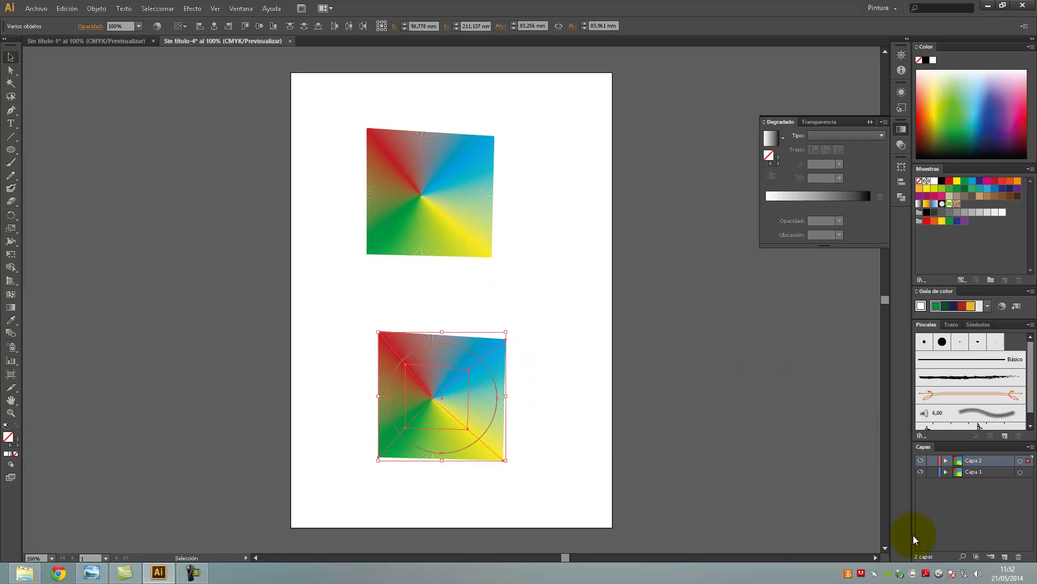
pyautogui.click(1030, 447)
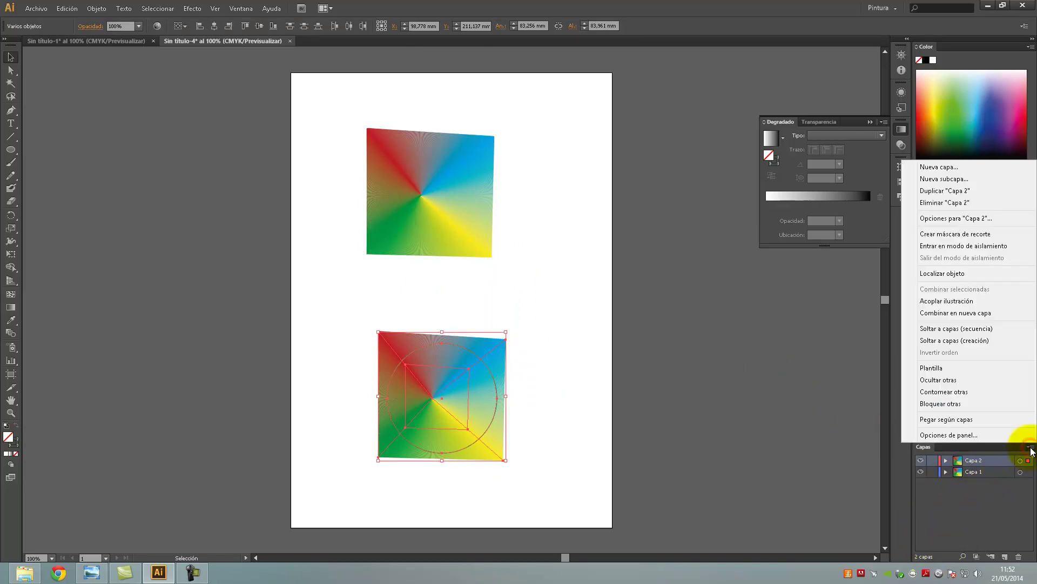
pyautogui.click(952, 234)
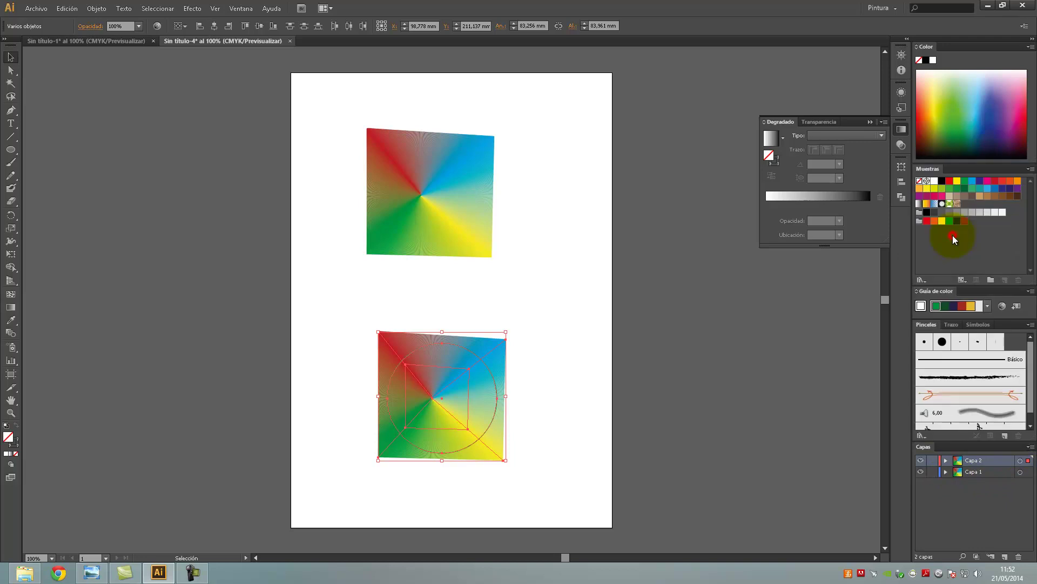
pyautogui.click(549, 331)
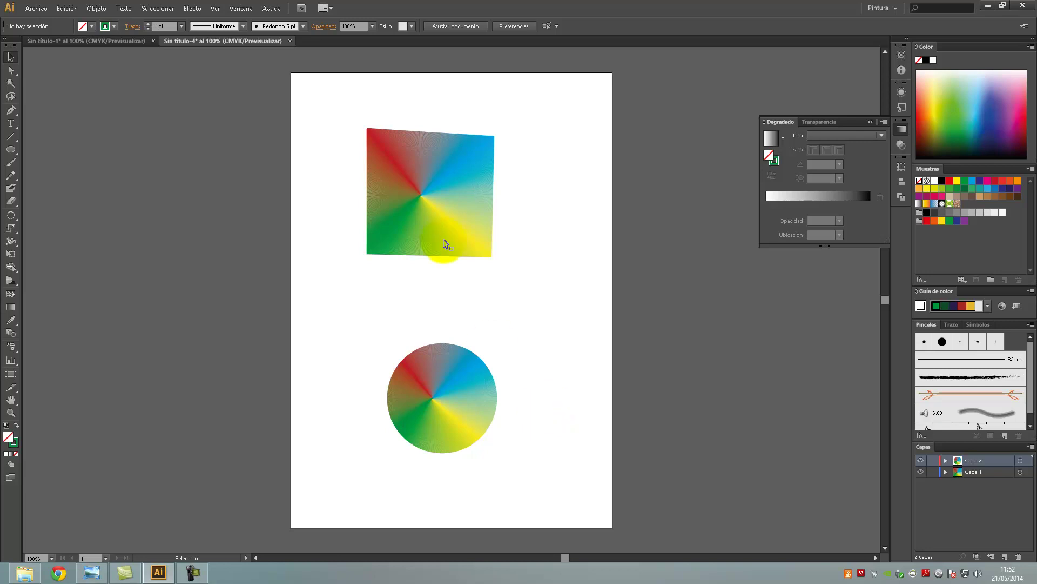
pyautogui.moveTo(316, 91); pyautogui.dragTo(562, 304)
pyautogui.moveTo(303, 310); pyautogui.dragTo(572, 502)
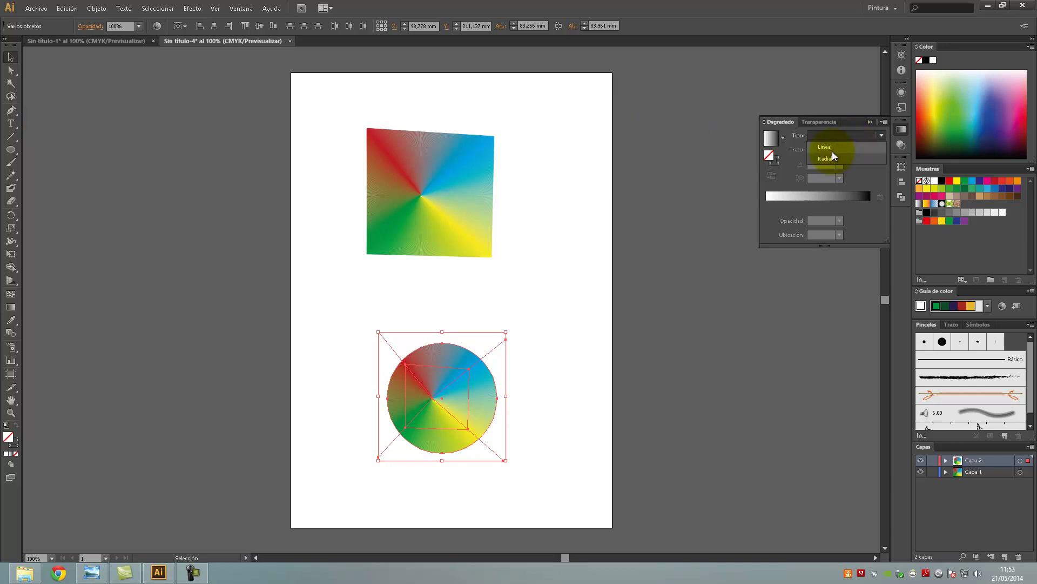
pyautogui.click(585, 153)
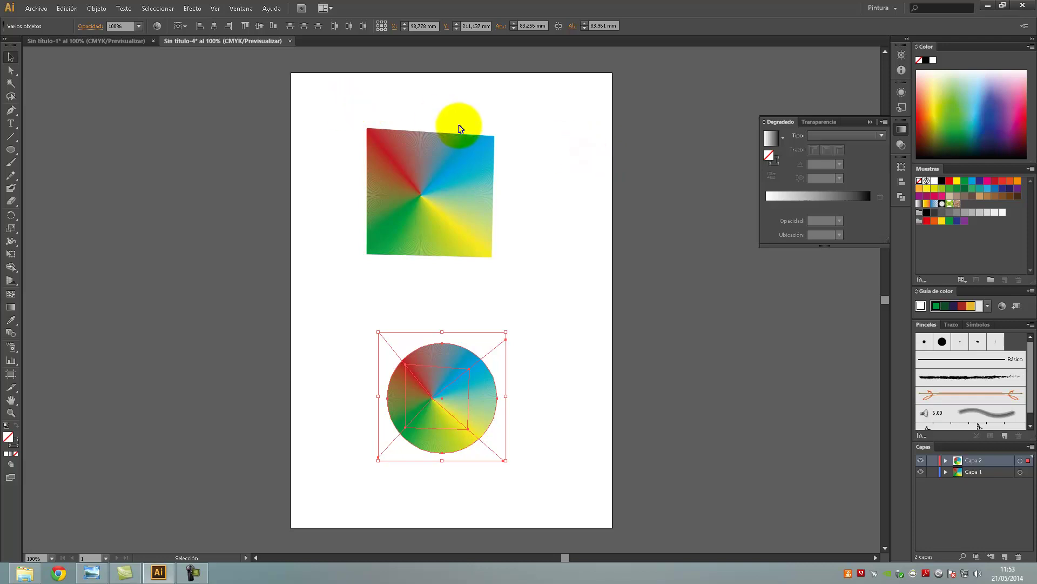
pyautogui.click(543, 285)
pyautogui.click(304, 299)
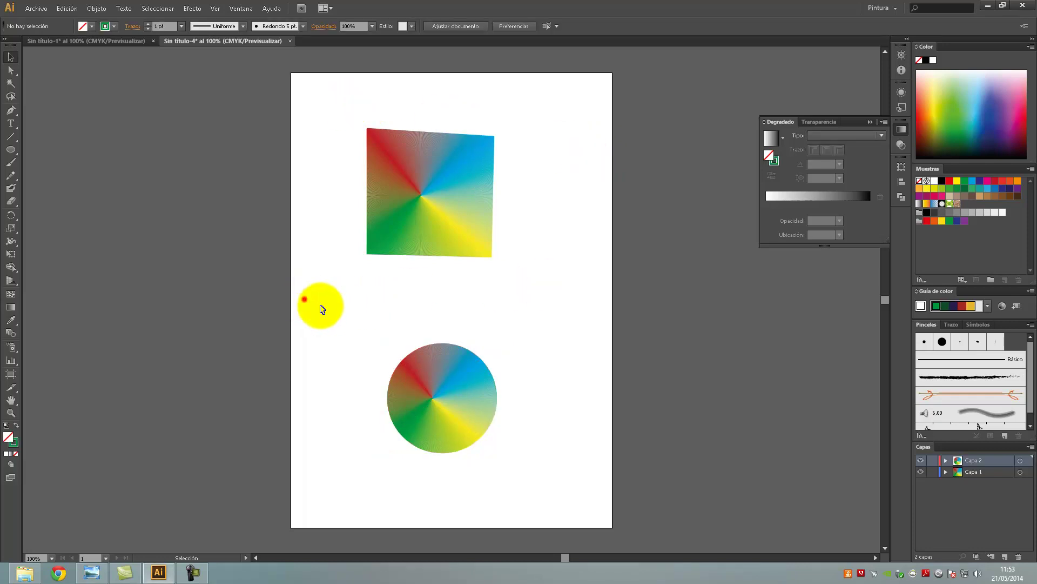
pyautogui.moveTo(322, 310); pyautogui.dragTo(570, 494)
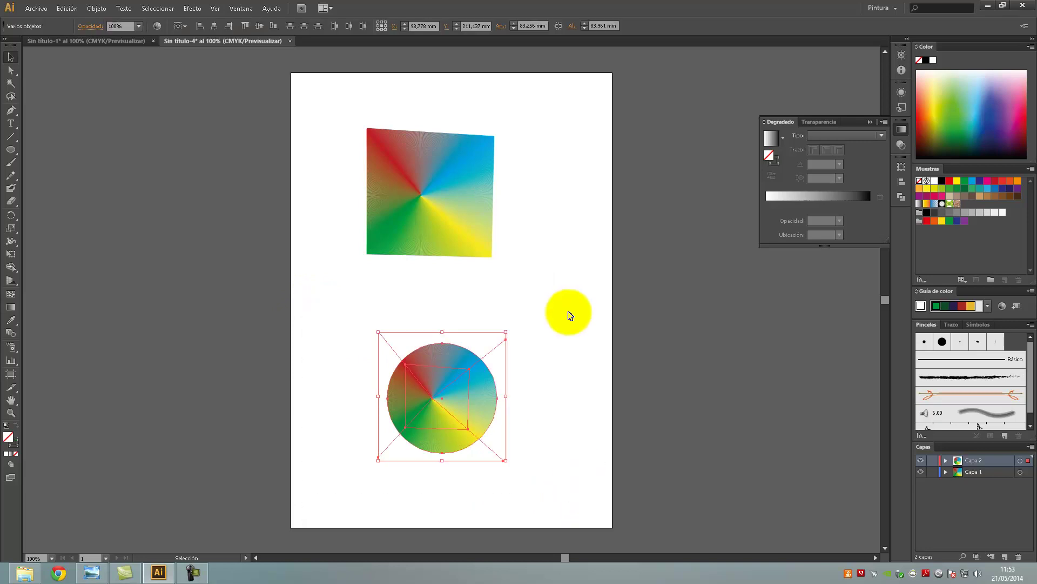